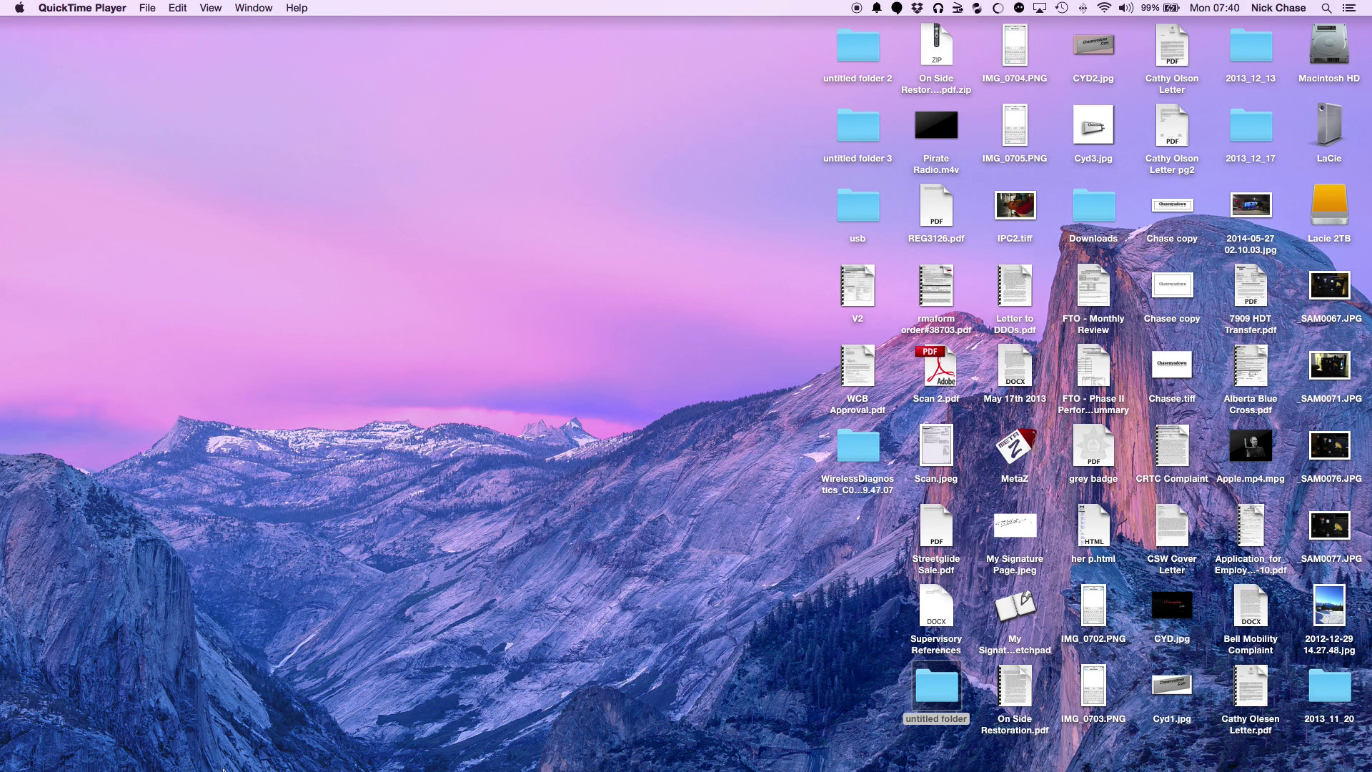
Launch HandBrake, load Tape 11[1].mp4 from Video 8, and apply the AppleTV 3 preset.
mouse_move(339, 721)
click(348, 763)
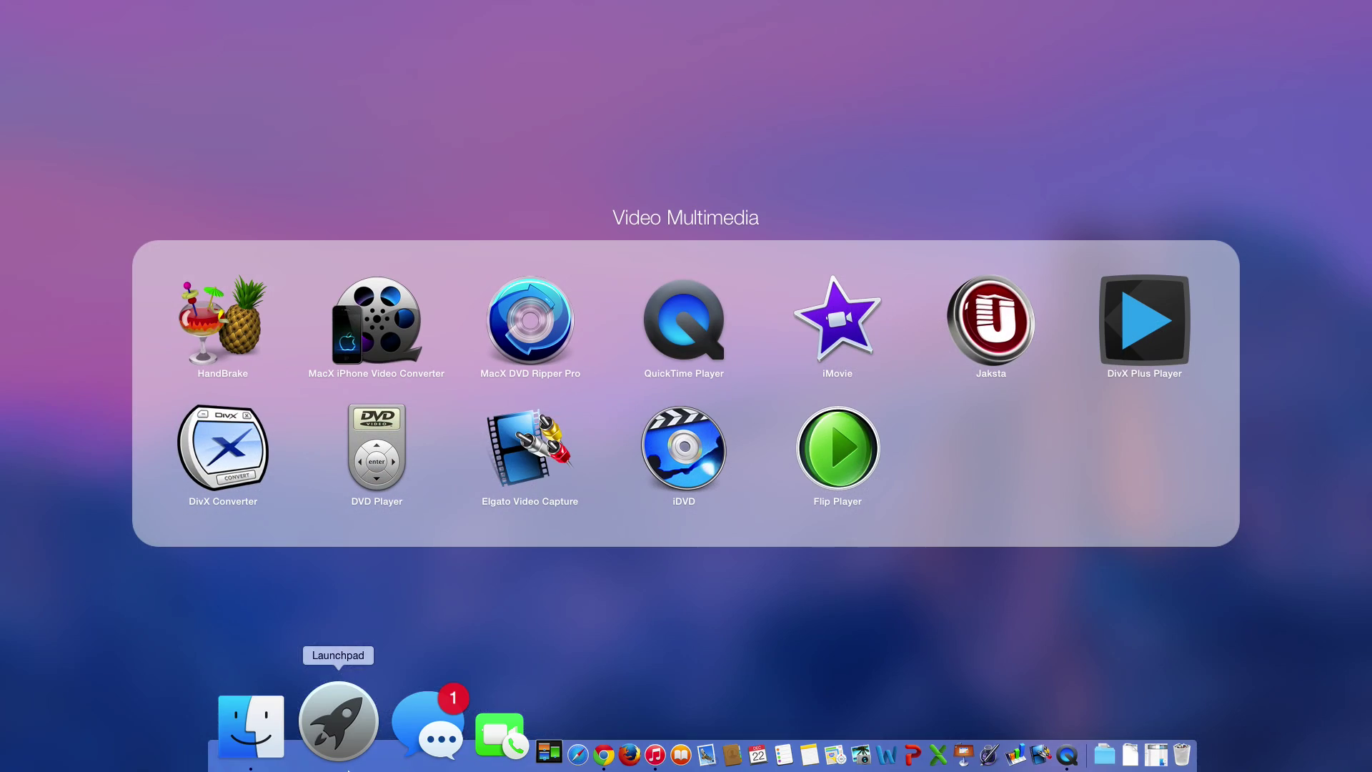
click(222, 320)
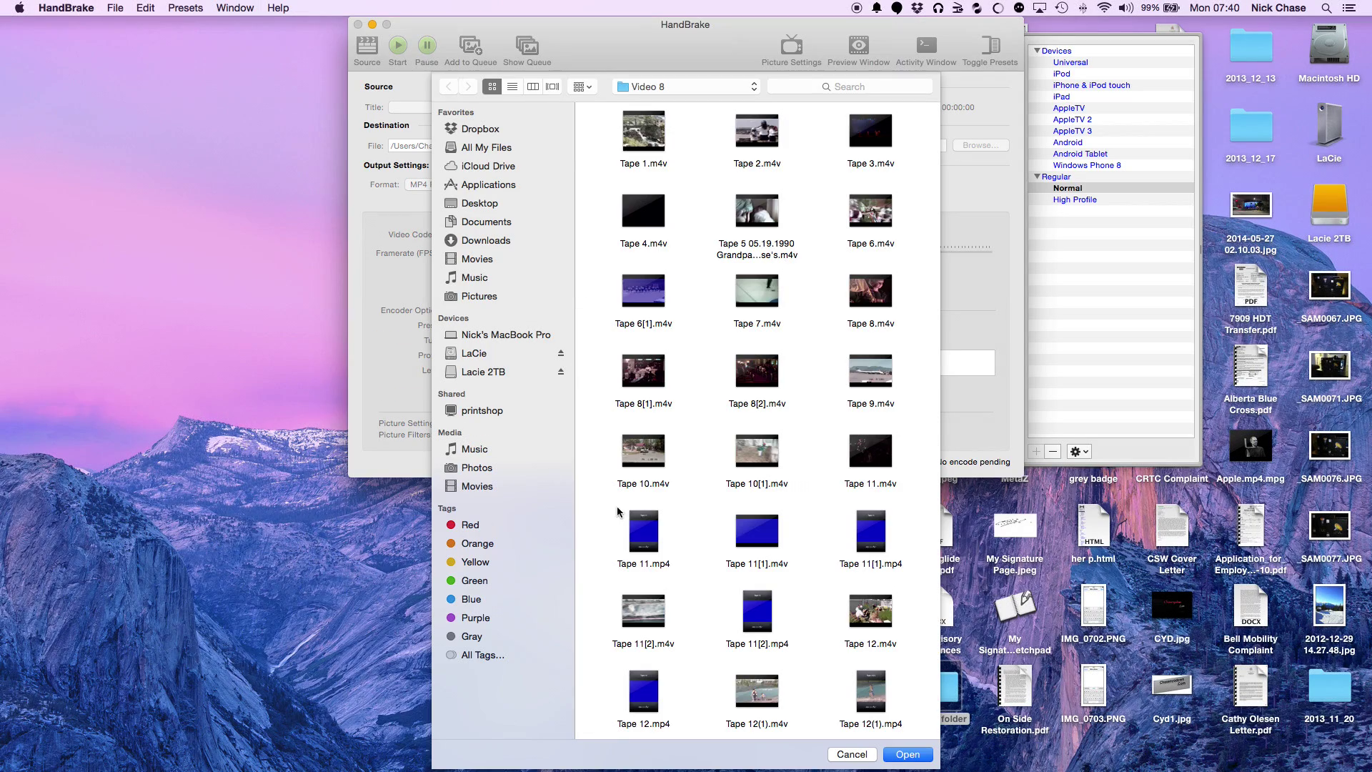
click(871, 533)
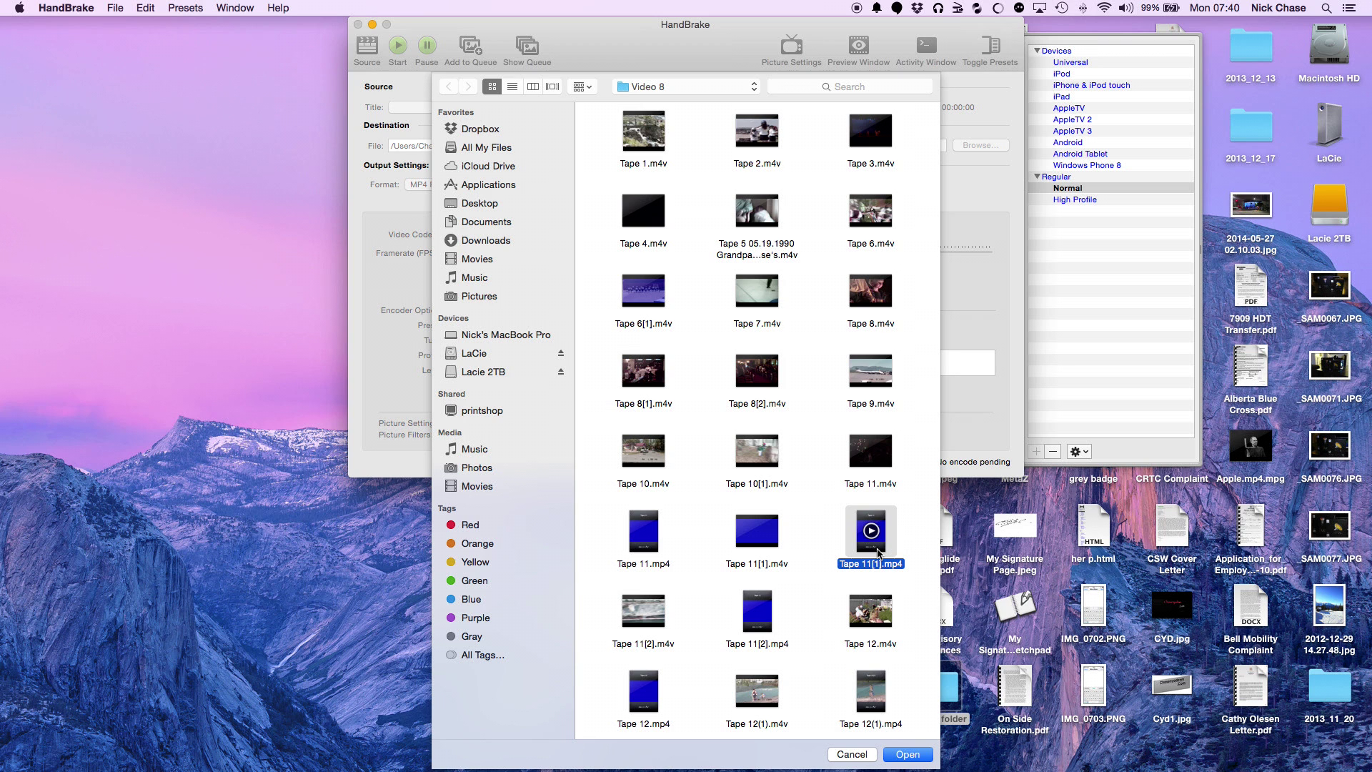
click(908, 755)
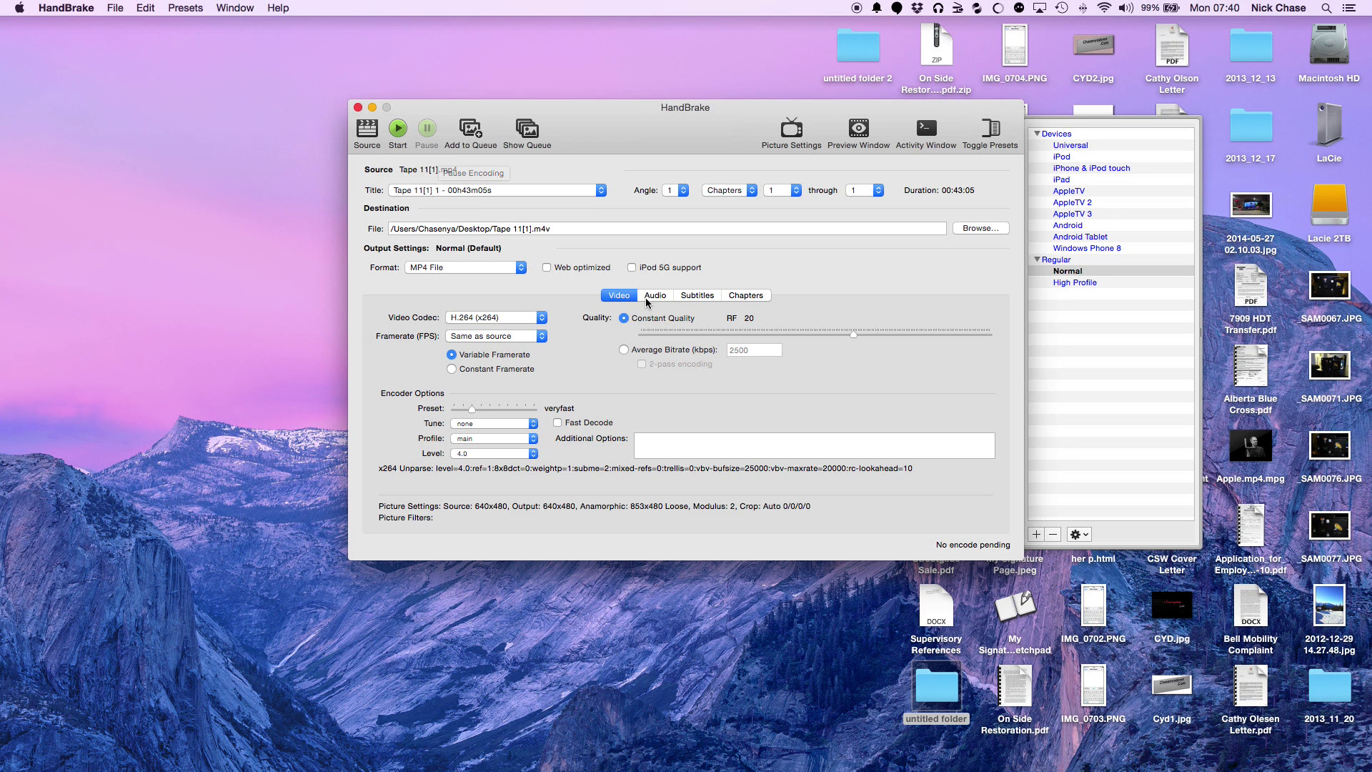
click(1088, 218)
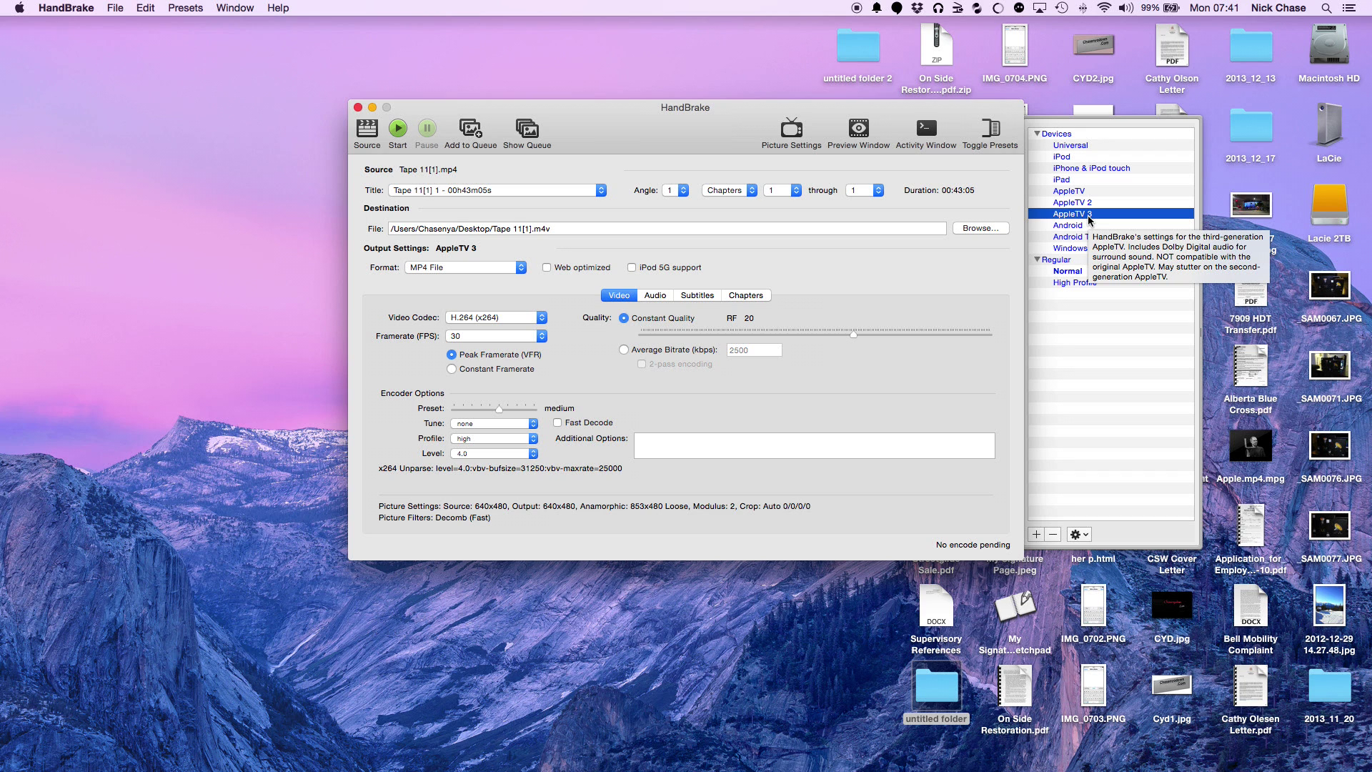
Show the Audio settings listing the two English AAC and AC3 stereo tracks.
click(657, 296)
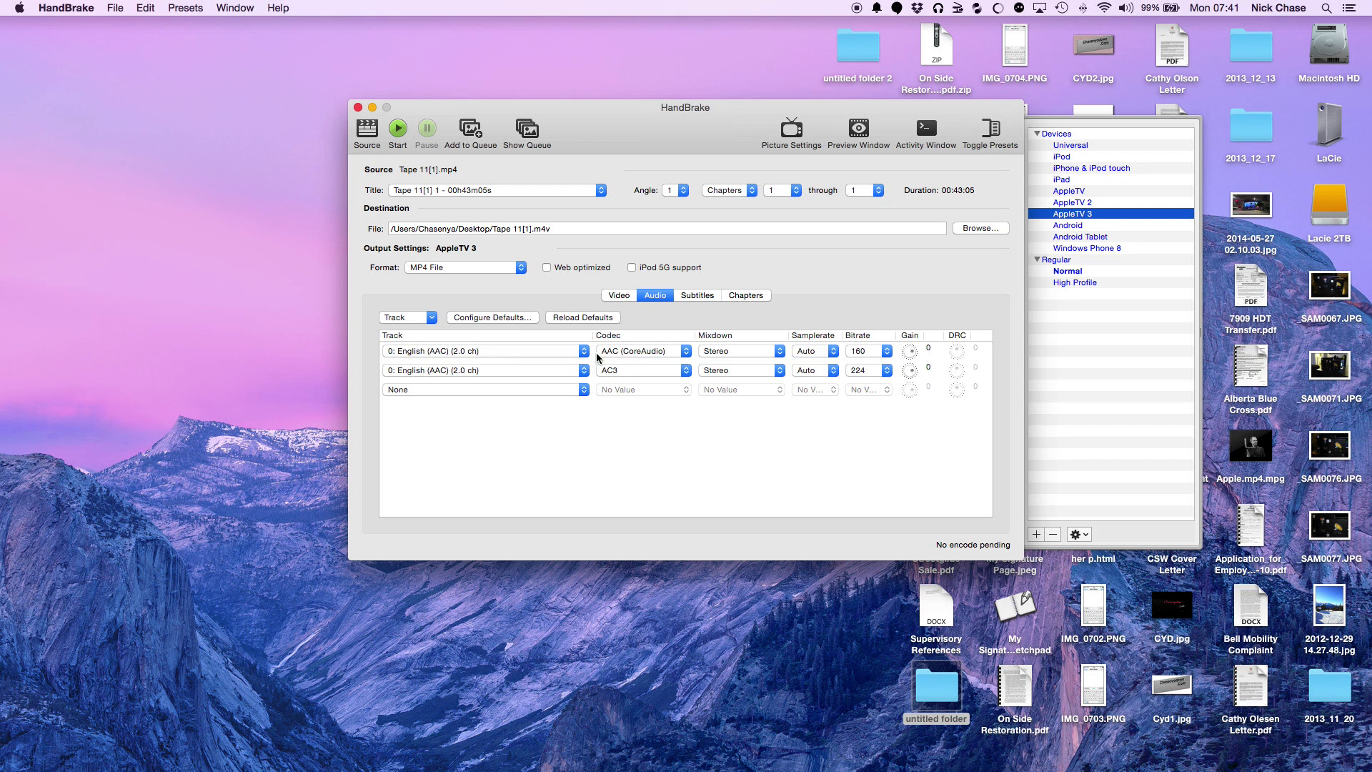
click(745, 351)
Set the mixdown of both audio tracks to Mono.
click(743, 318)
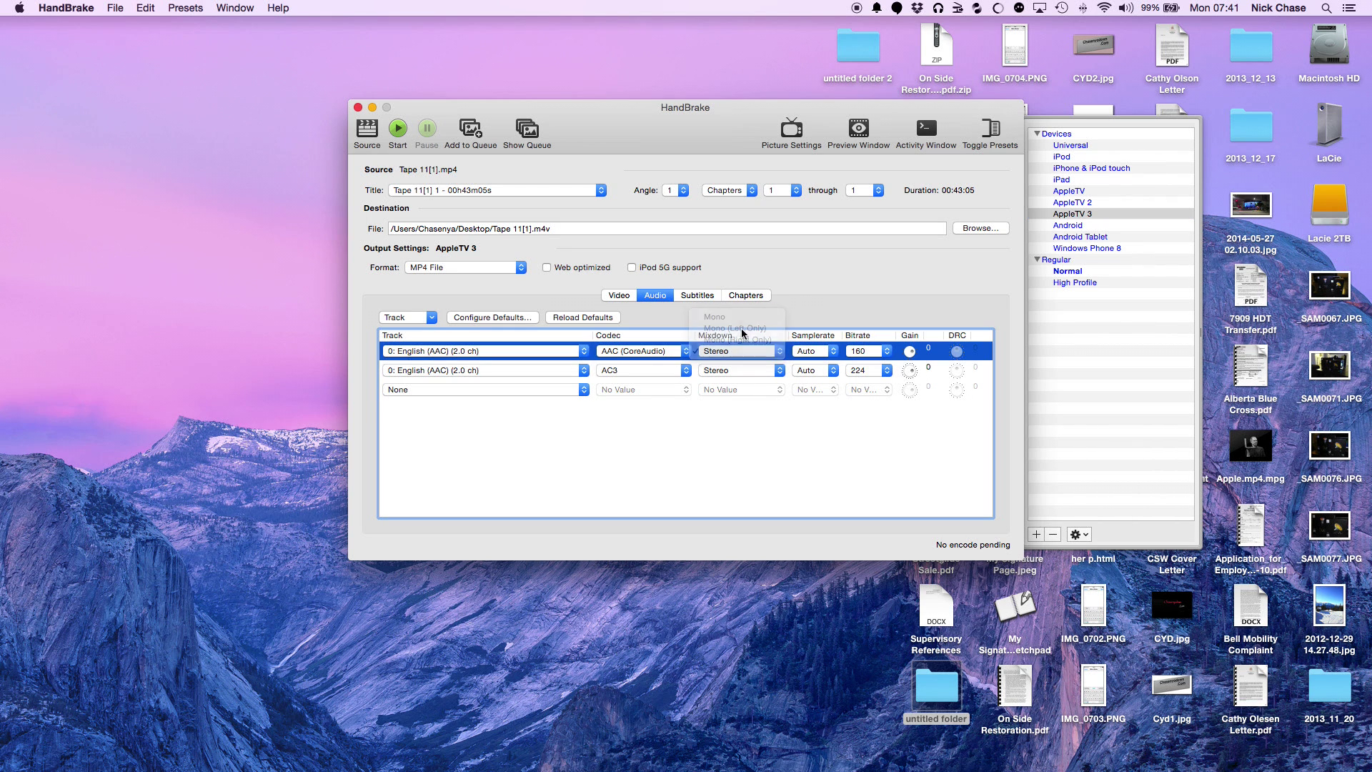
click(742, 370)
click(742, 340)
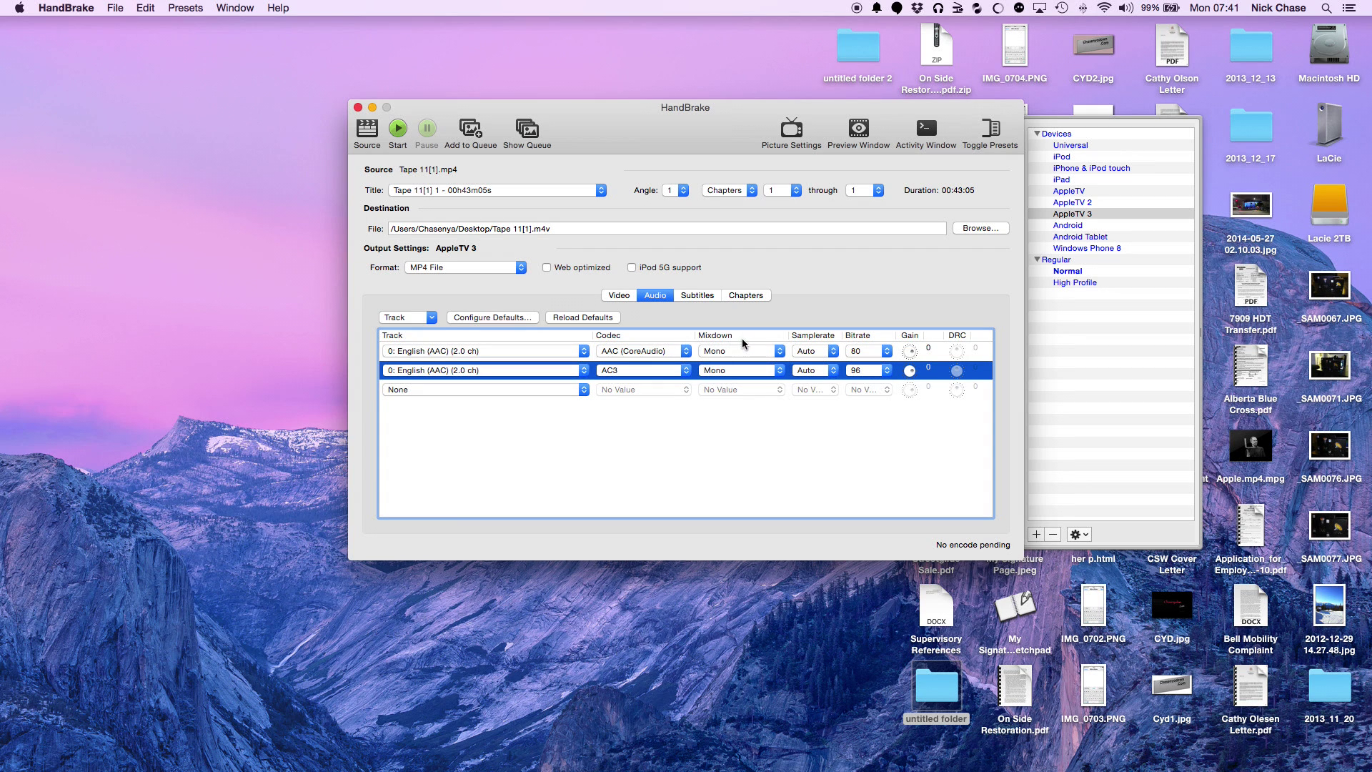
Raise the bitrates to 256 for the AAC track and 320 for the AC3 track.
click(871, 352)
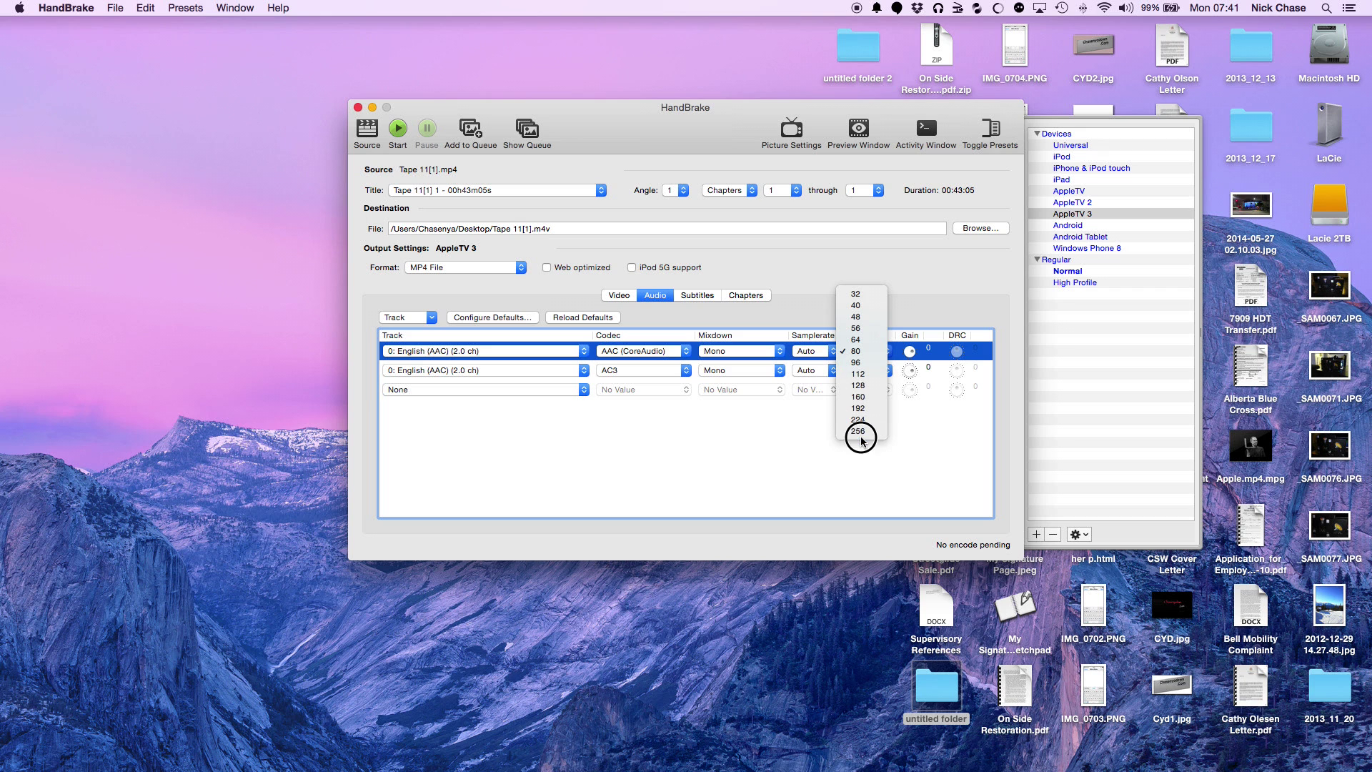
key(Escape)
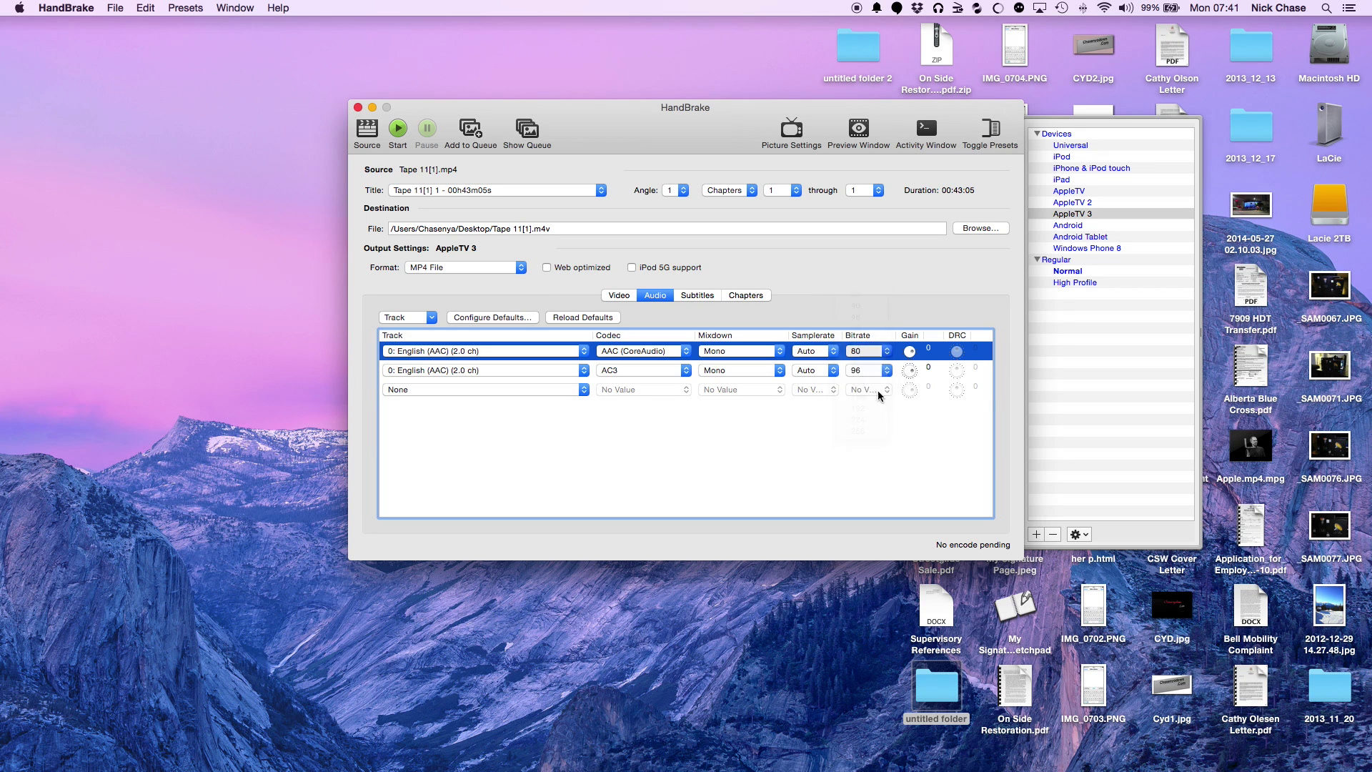
click(870, 370)
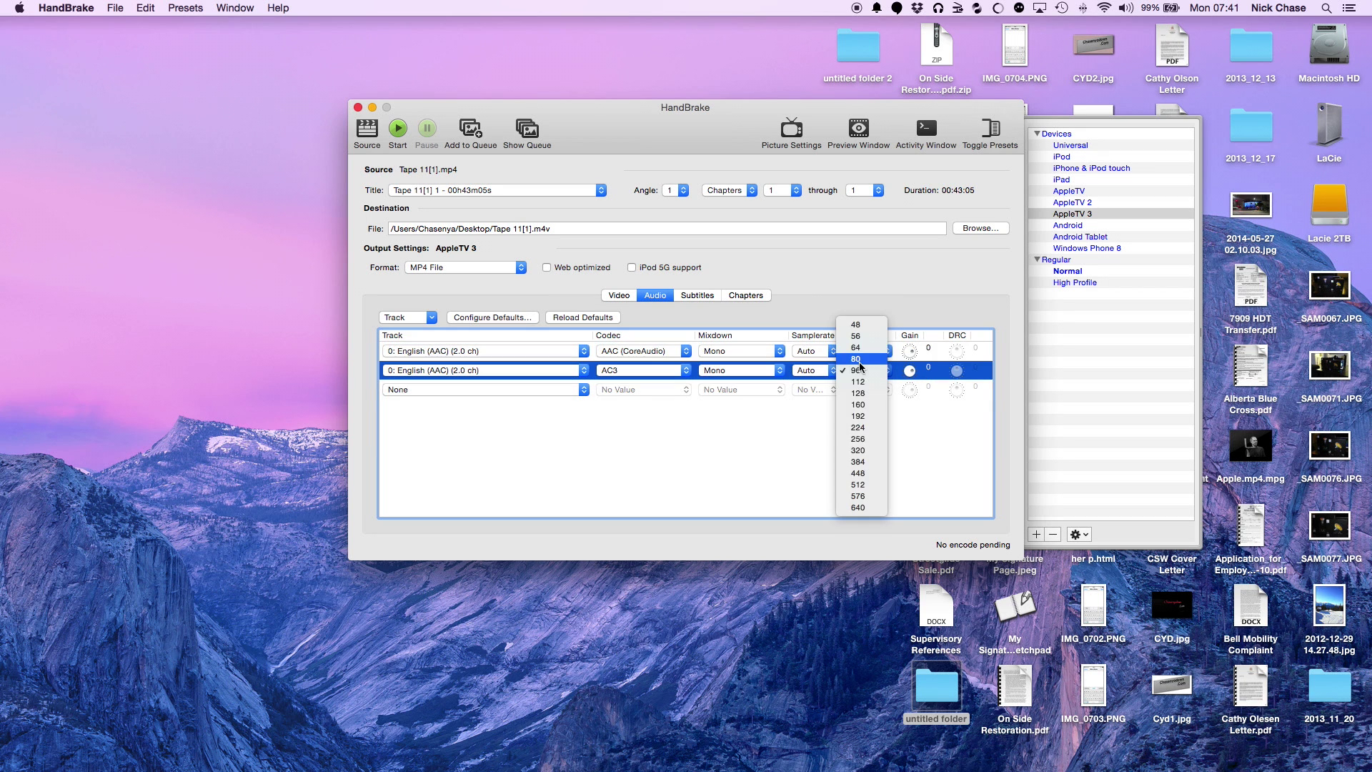
click(849, 451)
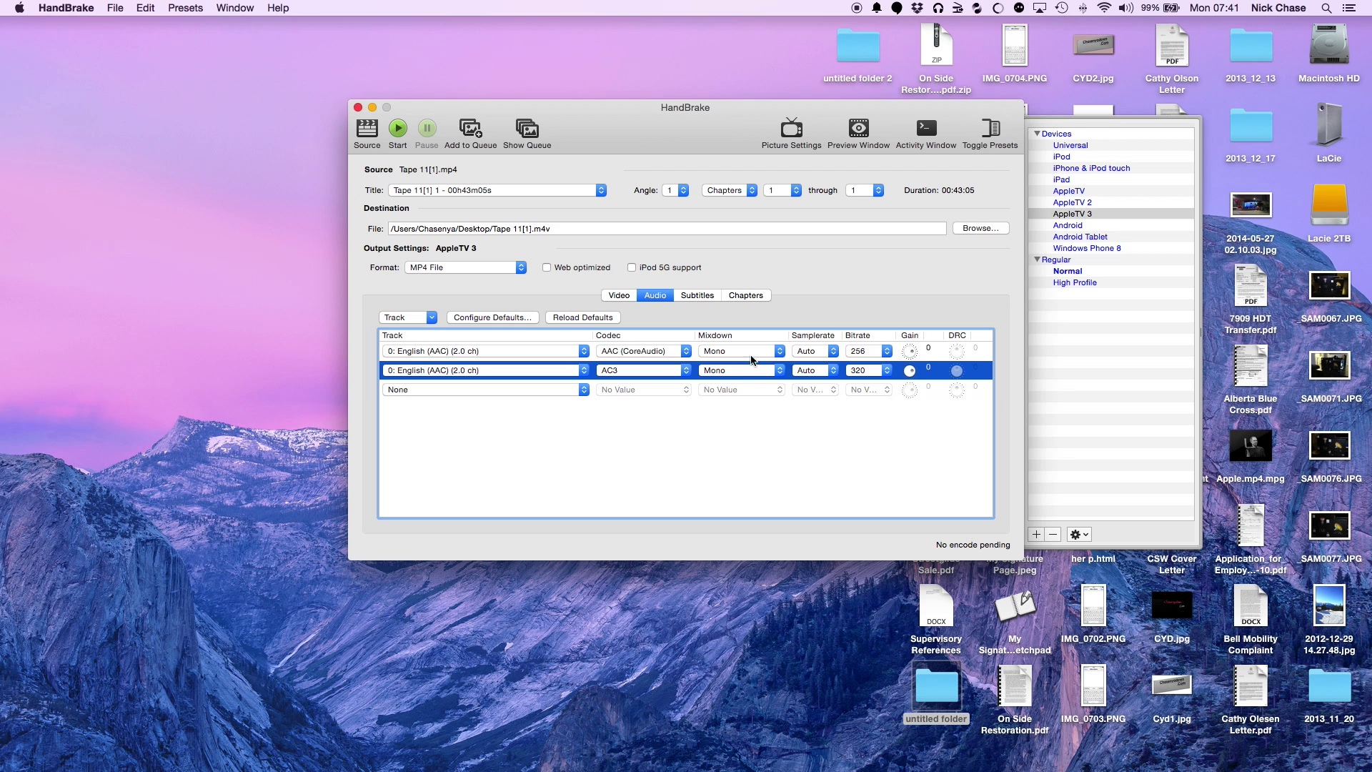
Start encoding Tape 11[1].mp4 to Tape 11[1].m4v on the Desktop.
click(397, 128)
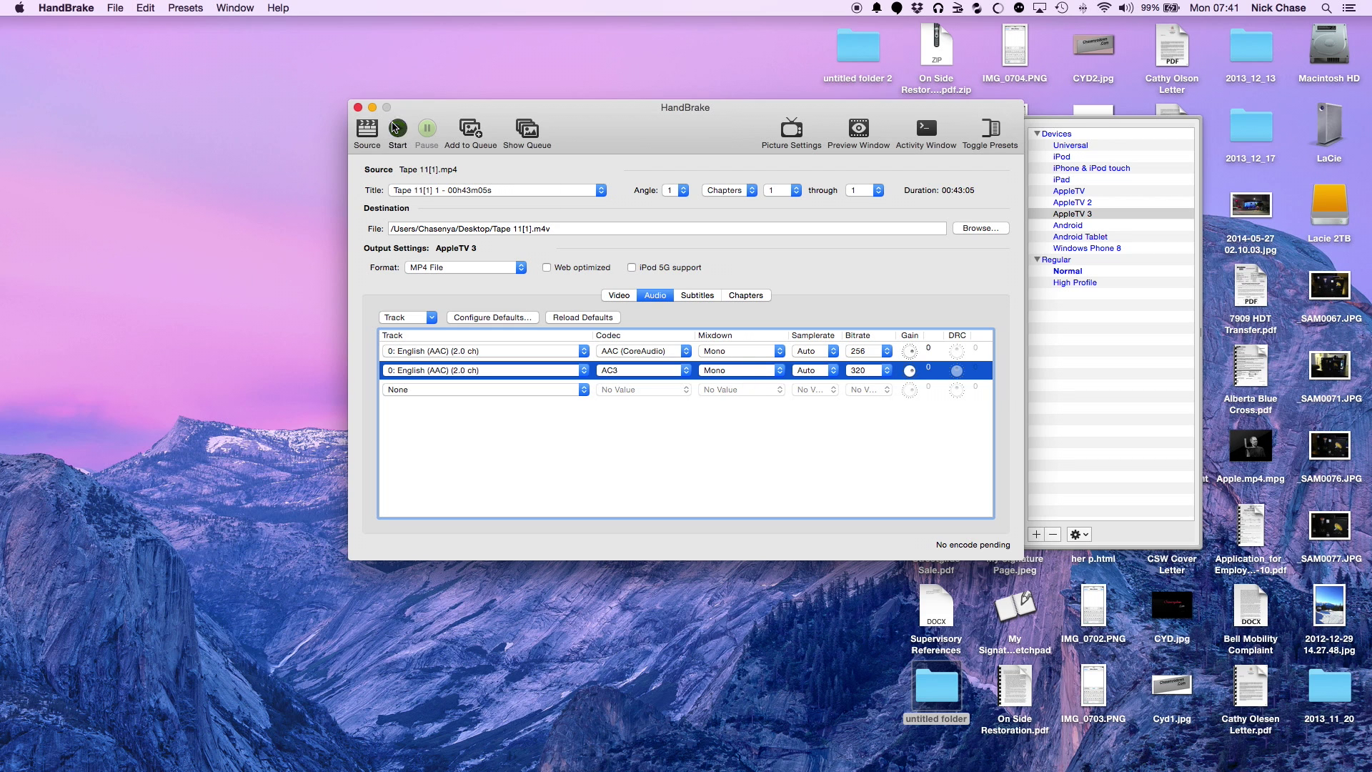